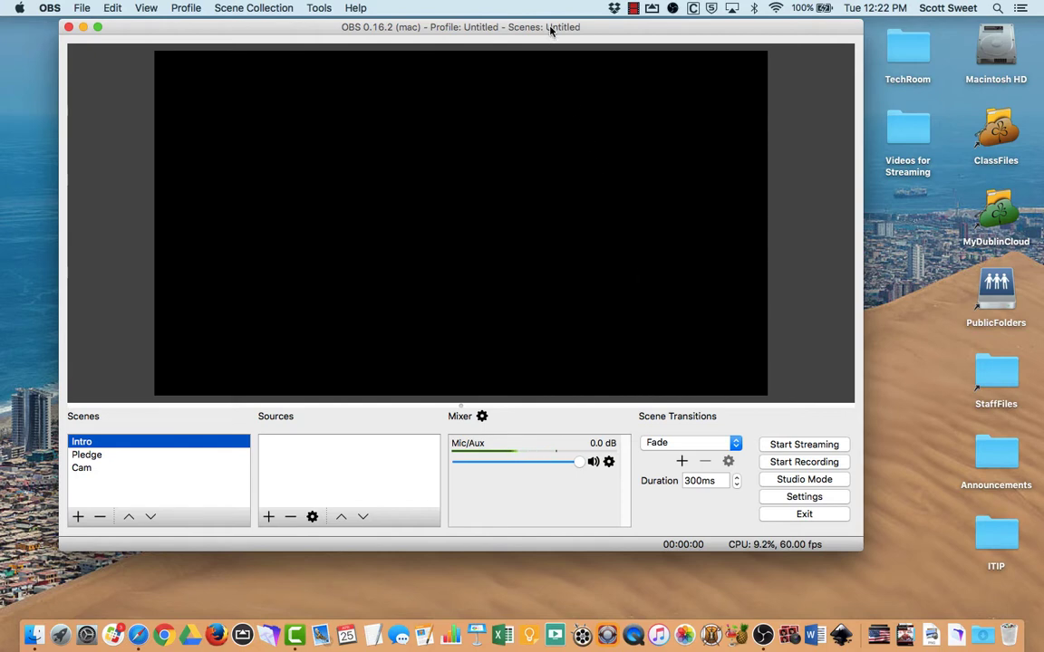
- Add a new media source named 'Intro Slide' to the Intro scene
left_click_drag(550, 28, 553, 28)
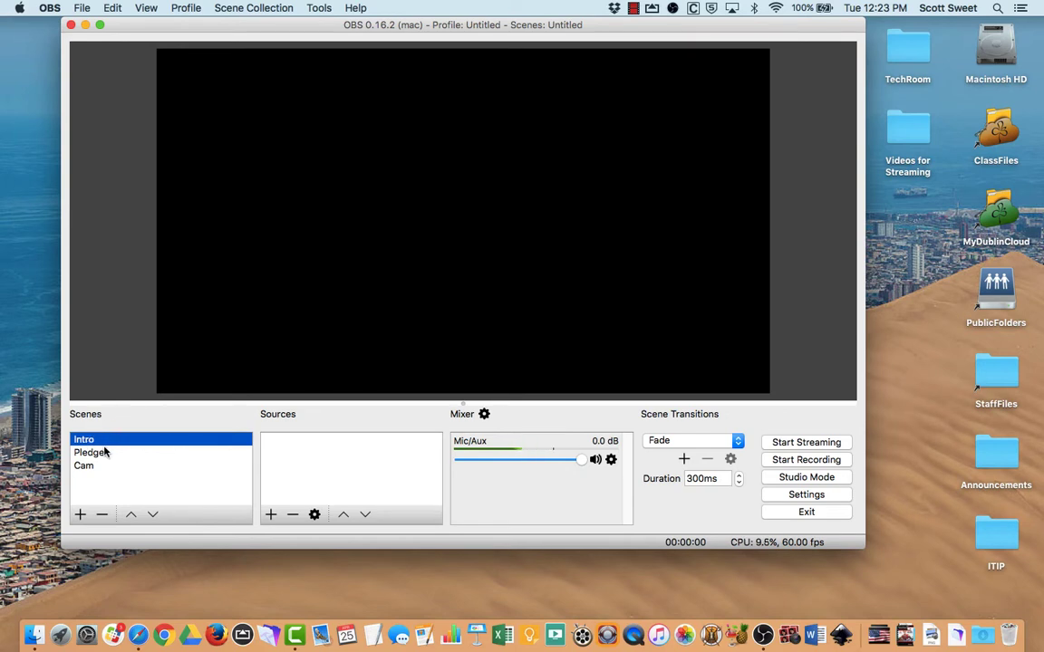
left_click(271, 516)
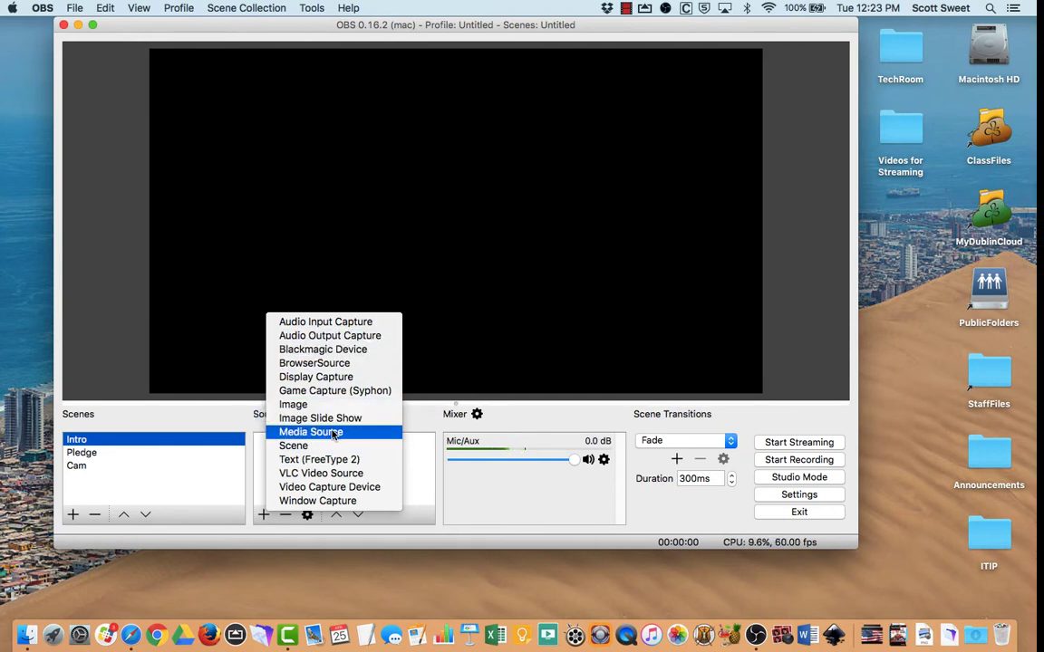
left_click(334, 433)
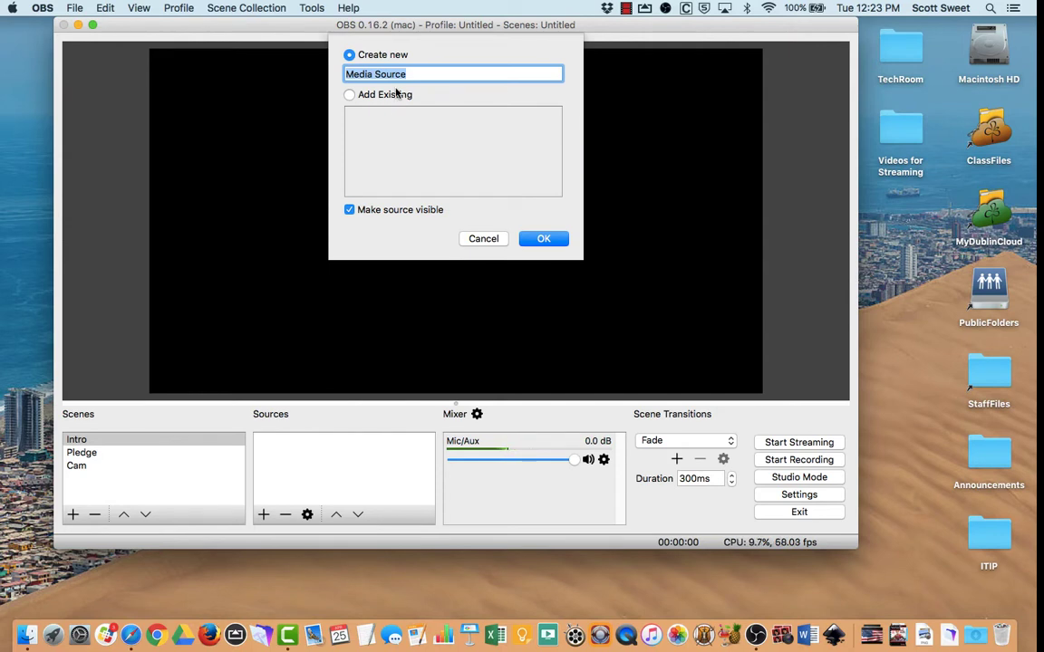
type("Intro Sli")
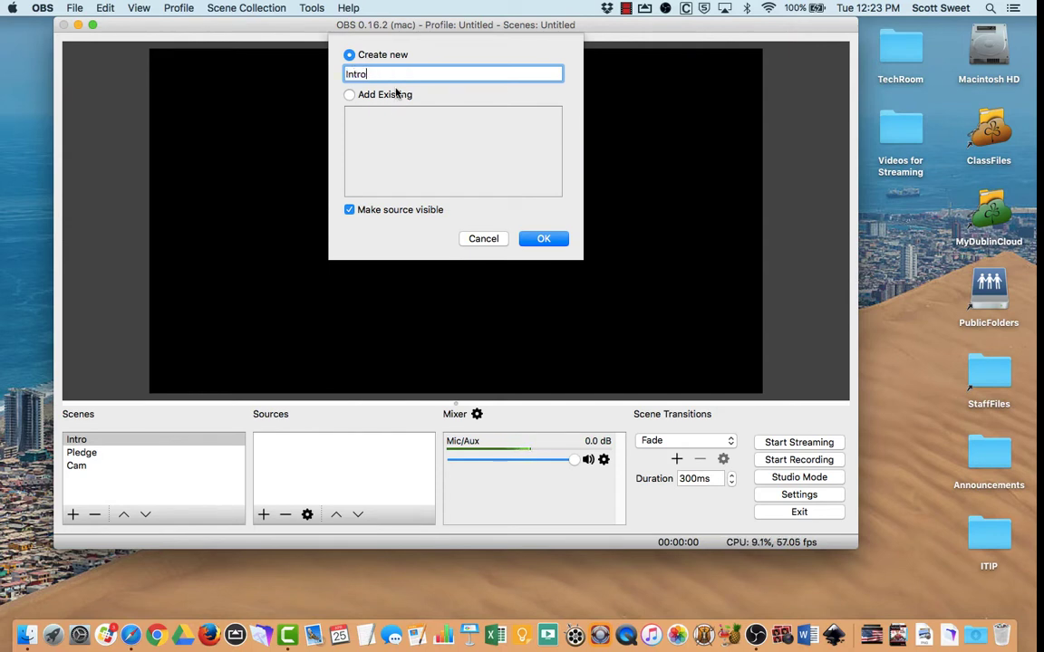
type("de")
left_click(539, 239)
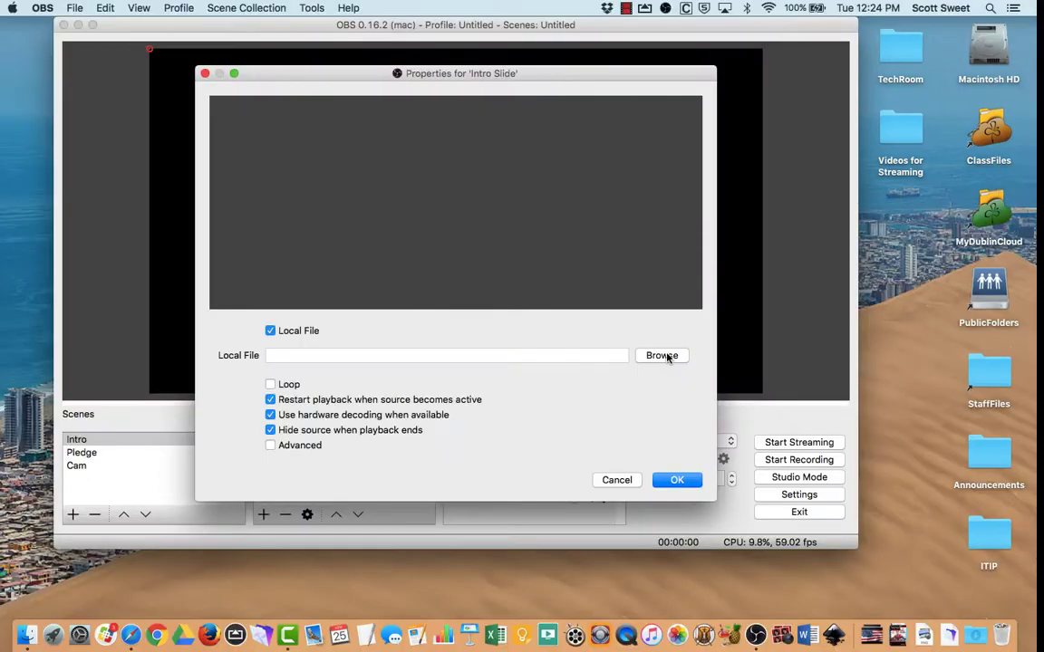
- Load wsce_news.mp4 from Videos for Streaming into Intro Slide and enable Loop
left_click(661, 356)
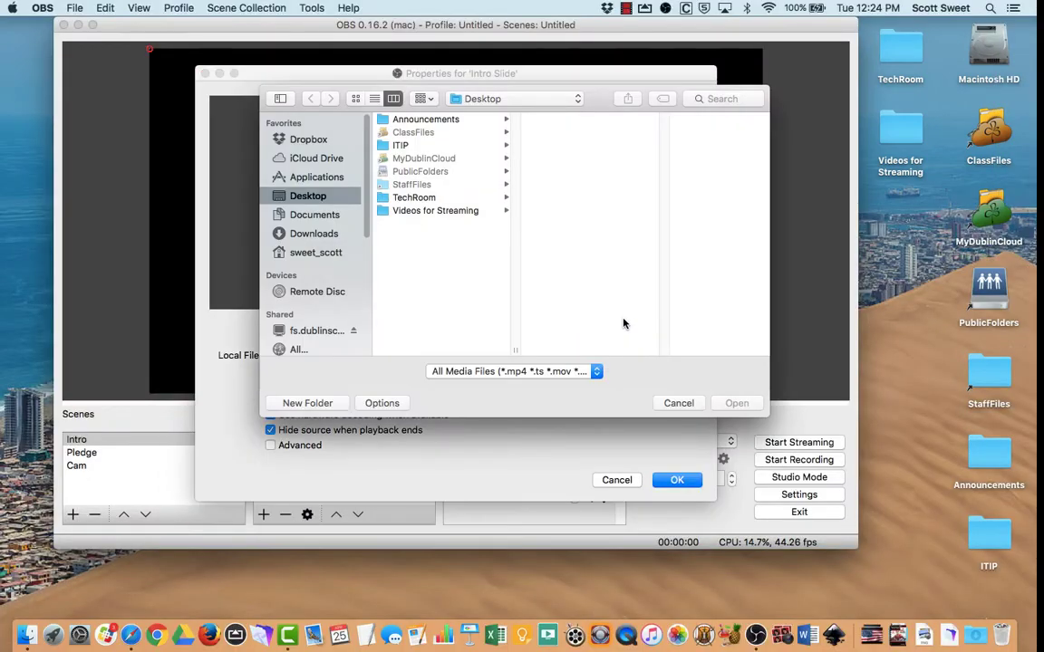
left_click(416, 211)
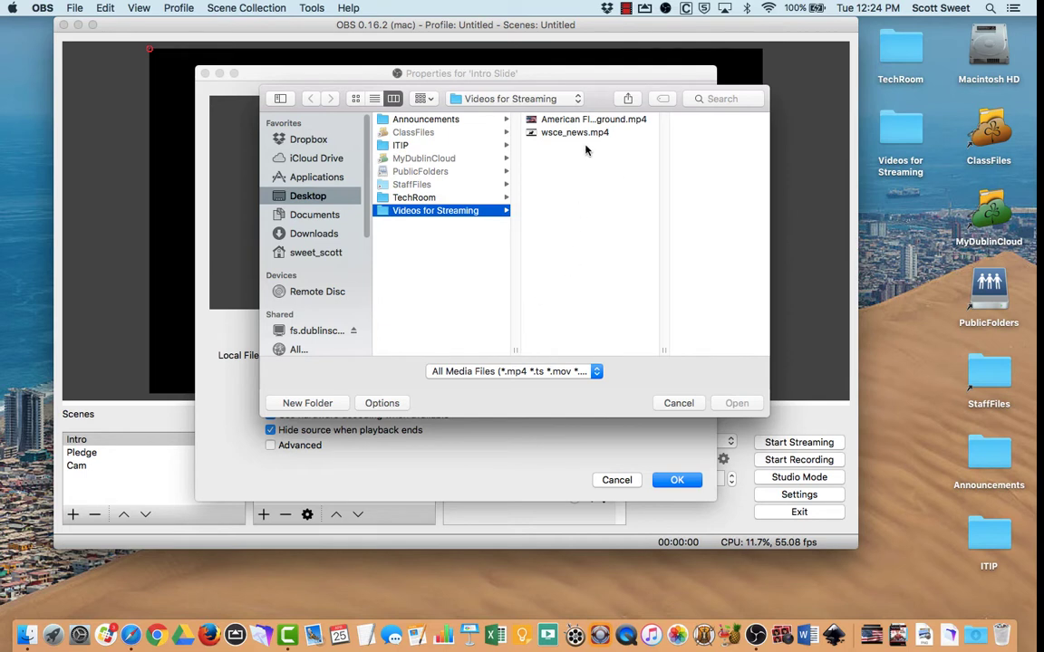
left_click(555, 132)
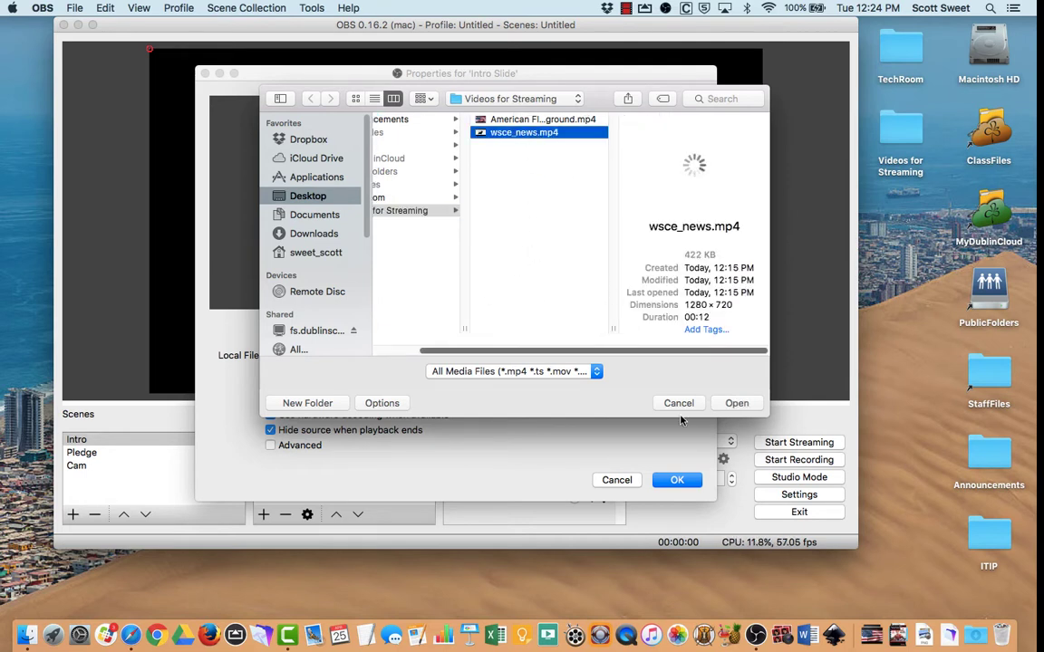
left_click(736, 403)
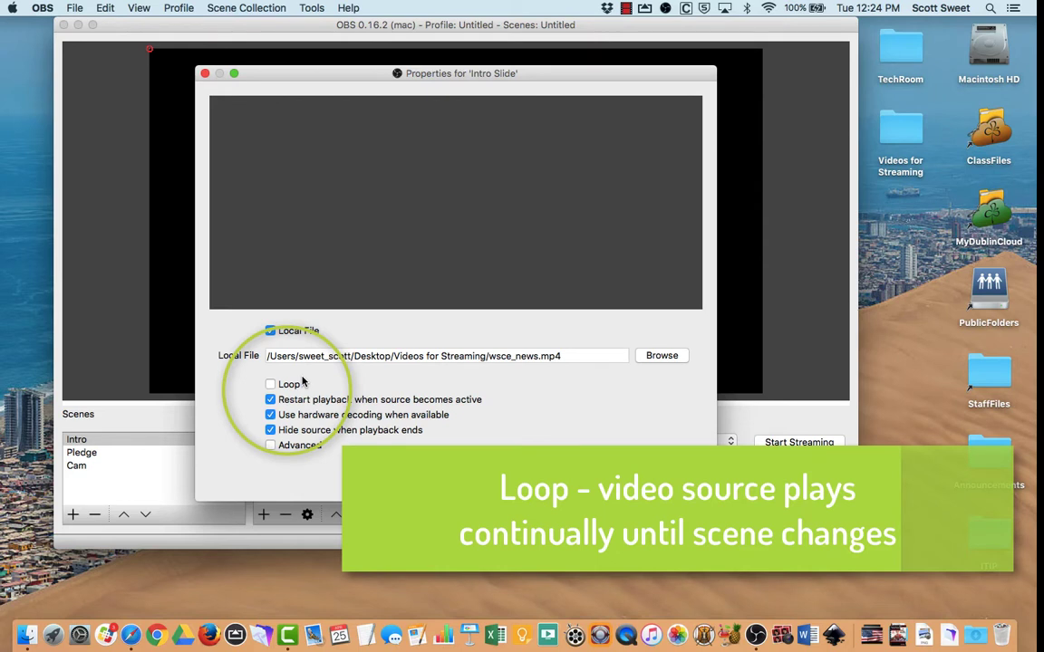
left_click(299, 384)
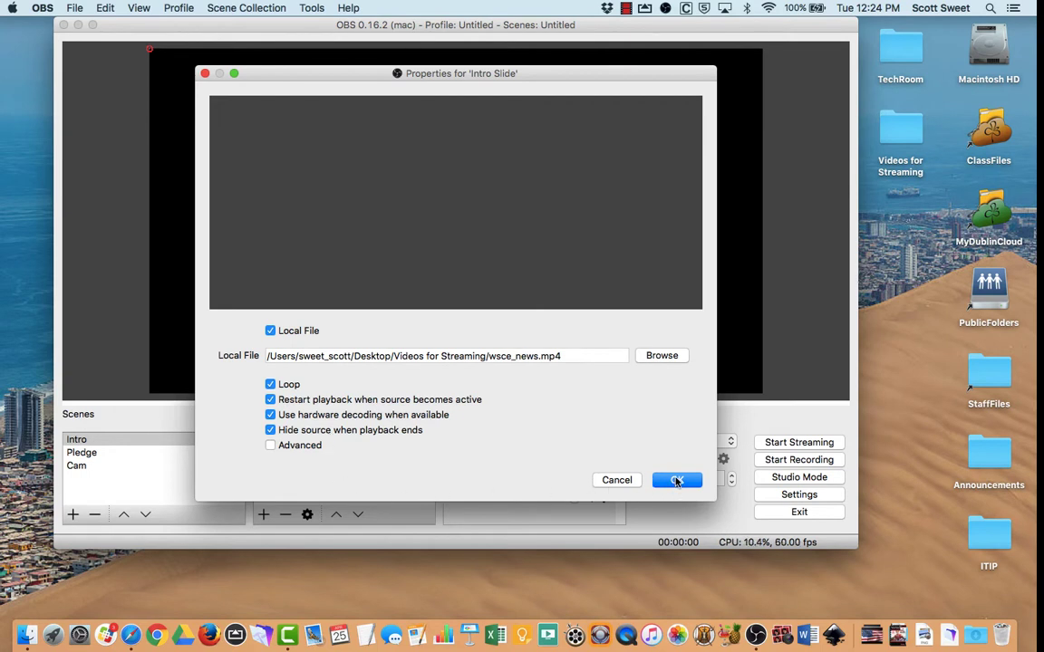
- Confirm the Intro Slide properties, mute the Mic/Aux microphone, and switch to the Pledge scene
left_click(677, 481)
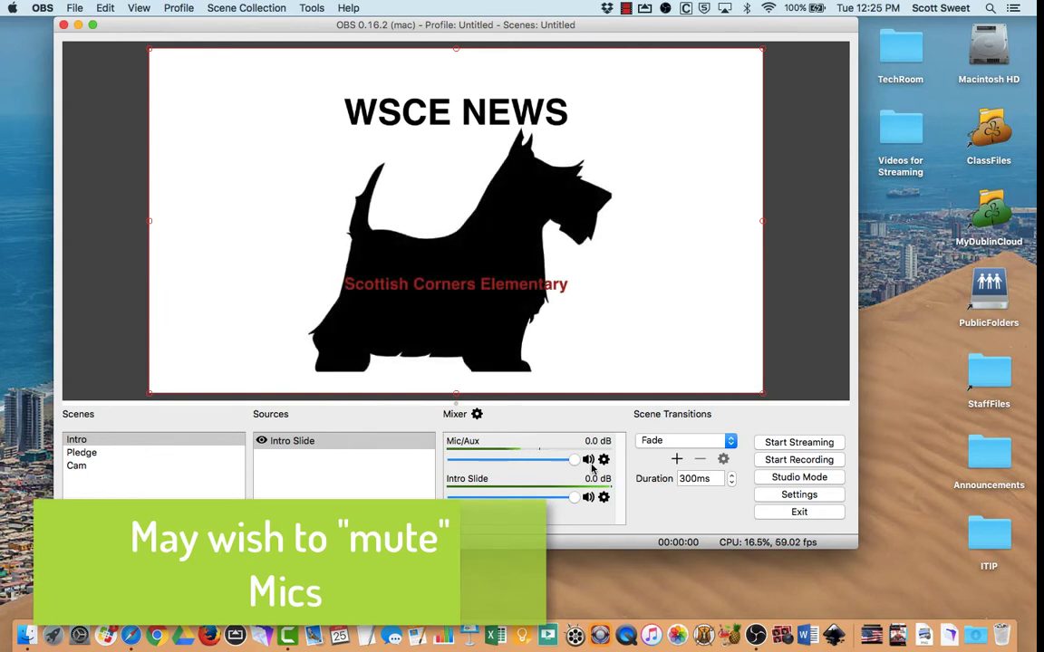
left_click(587, 460)
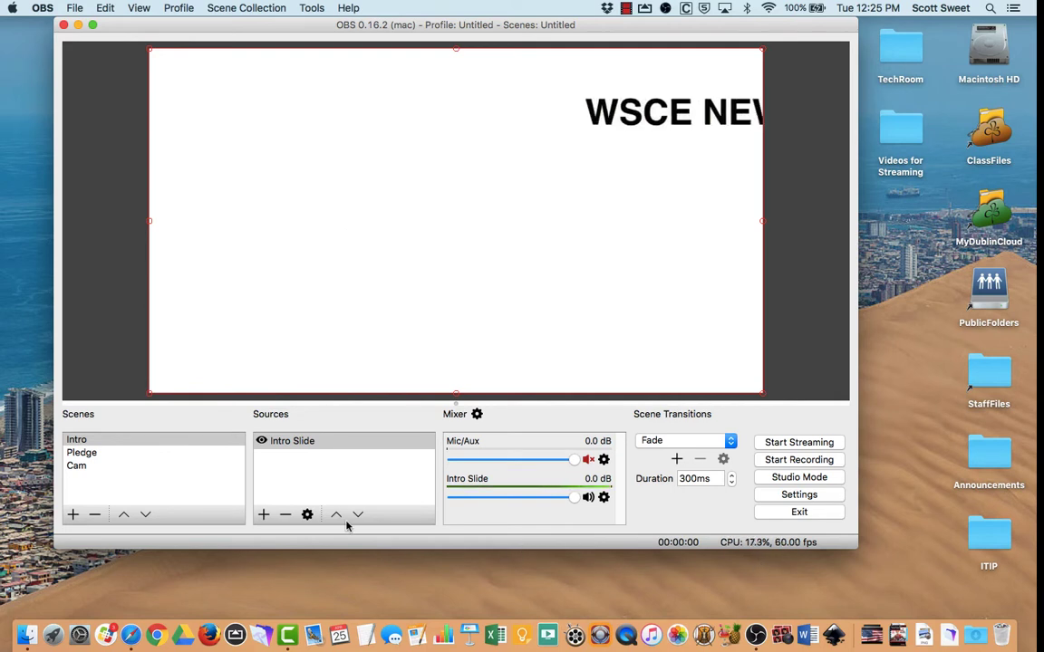
left_click(145, 453)
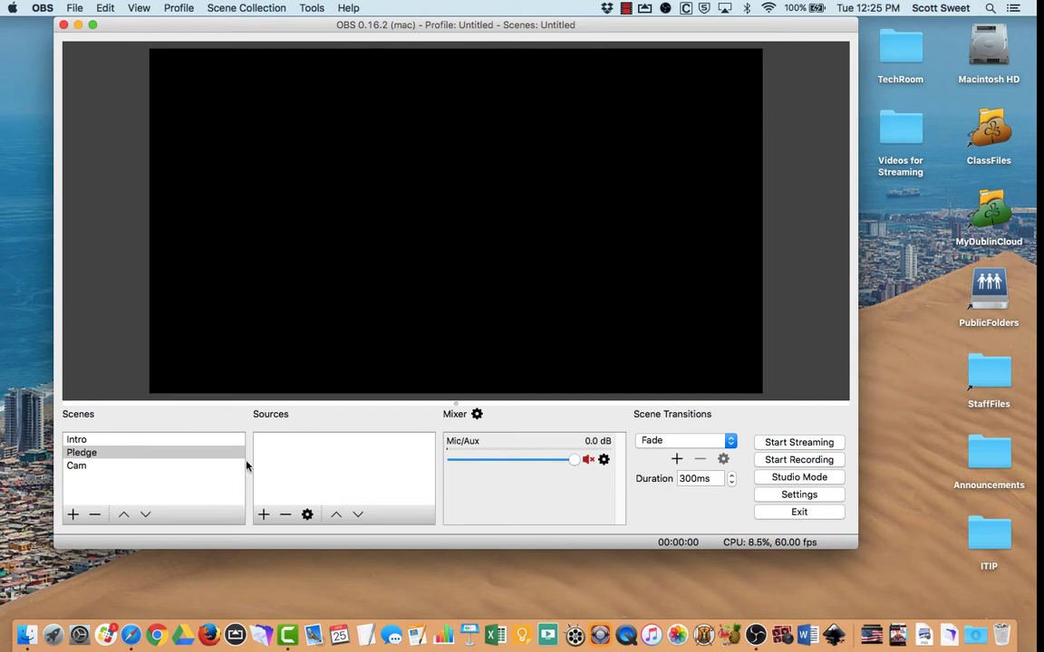
- Create a media source named 'Flag' playing American Flag Loop Background.mp4
left_click(264, 514)
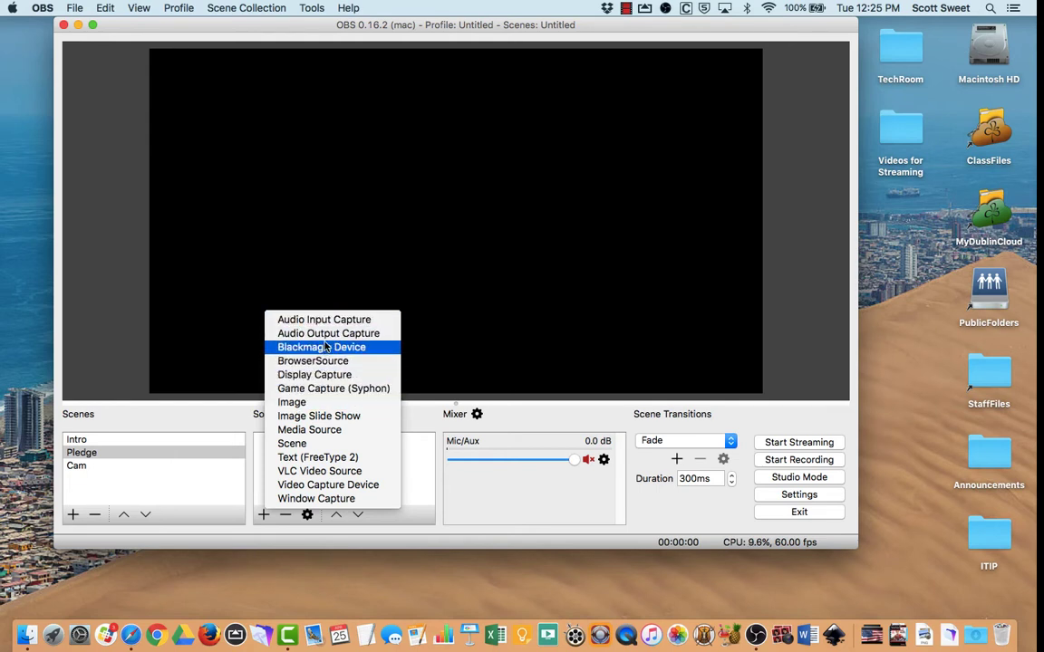
left_click(323, 432)
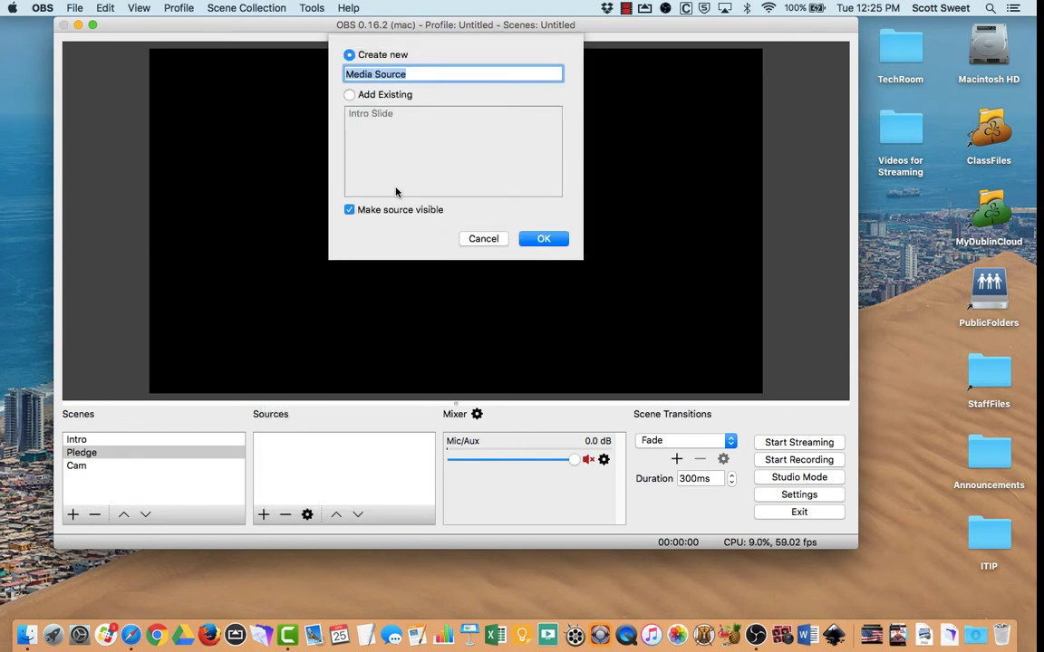
type("Pleg")
key("BackSpace")
key("BackSpace")
key("BackSpace")
type("lag")
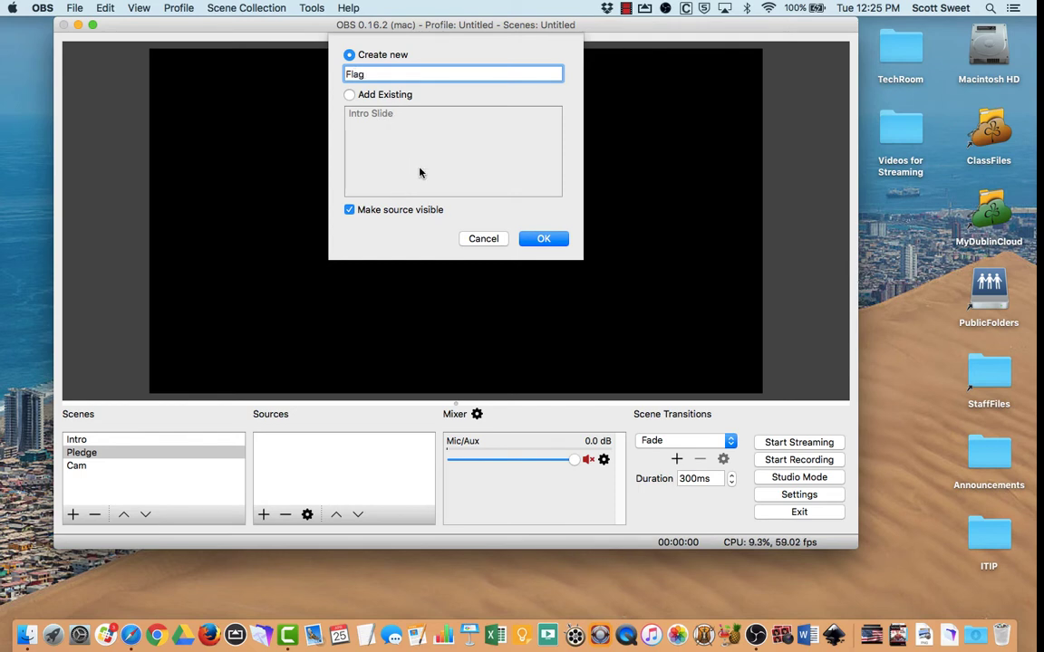
left_click(544, 240)
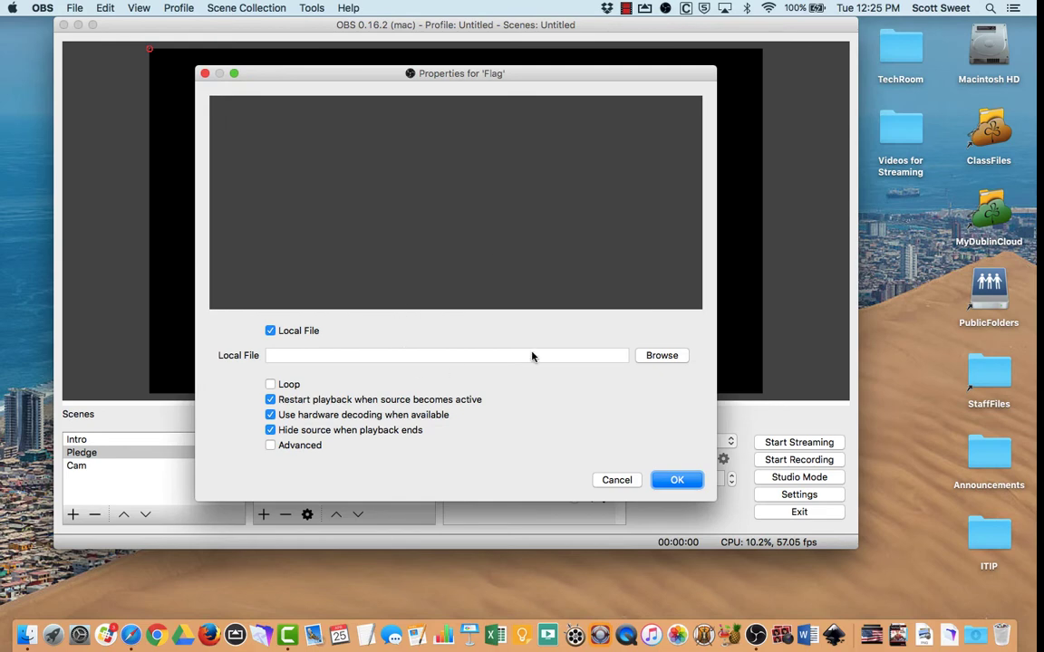
left_click(654, 357)
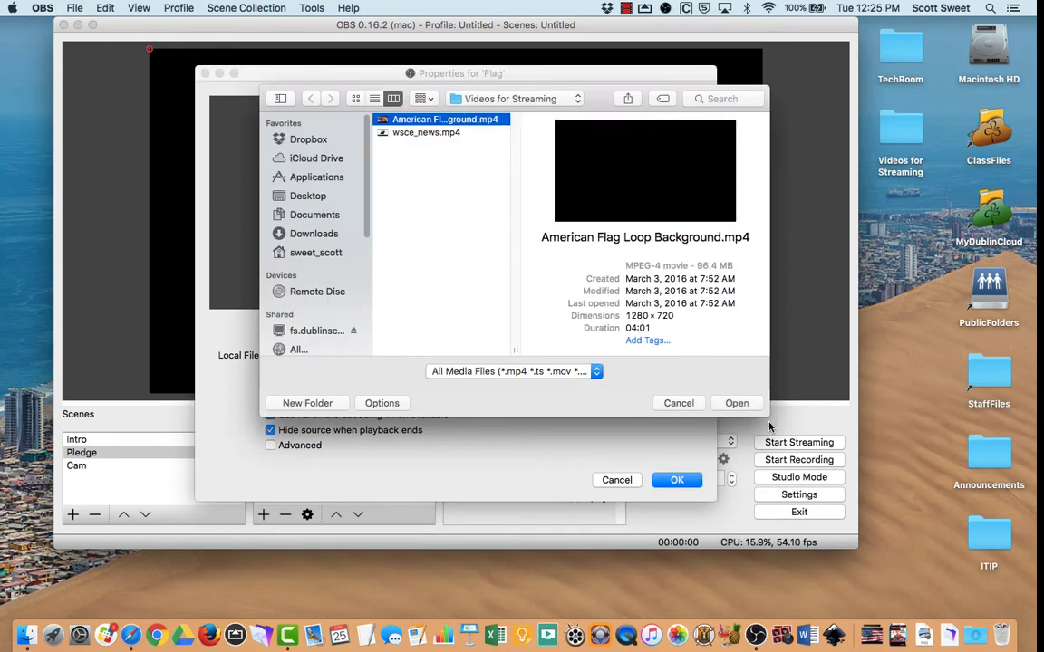
left_click(737, 404)
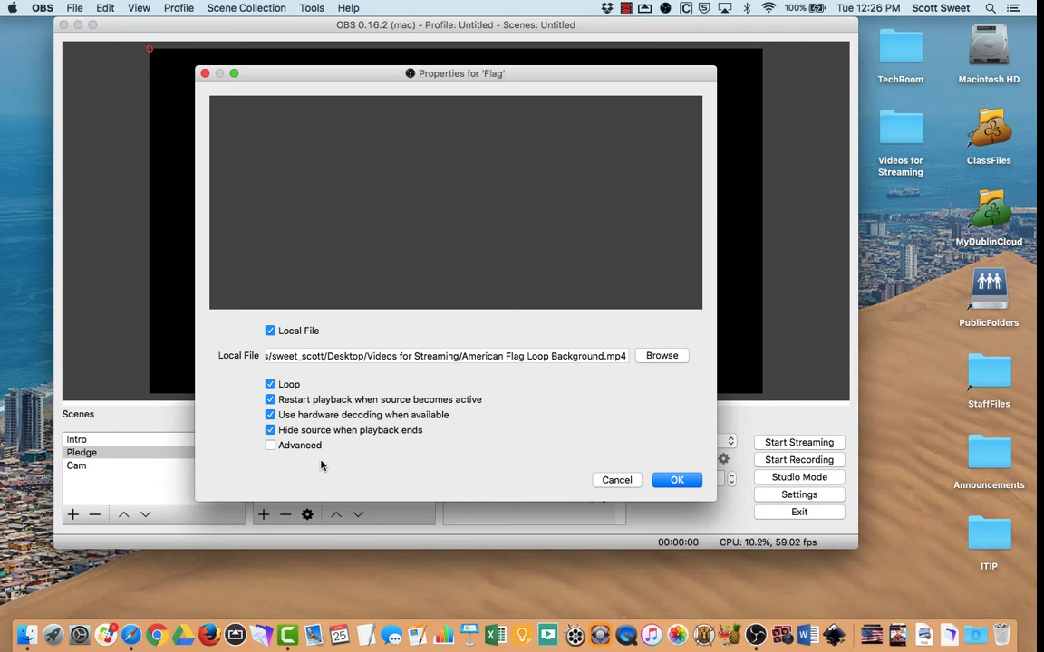
- Confirm the Flag source settings and bring up the source types list
left_click(679, 480)
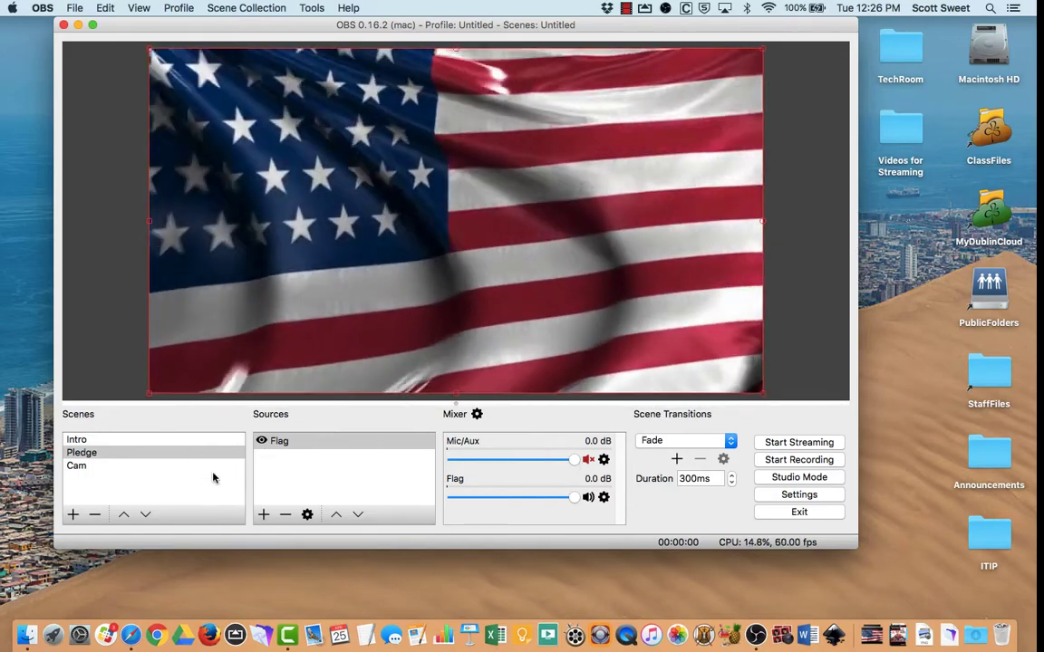
left_click(263, 515)
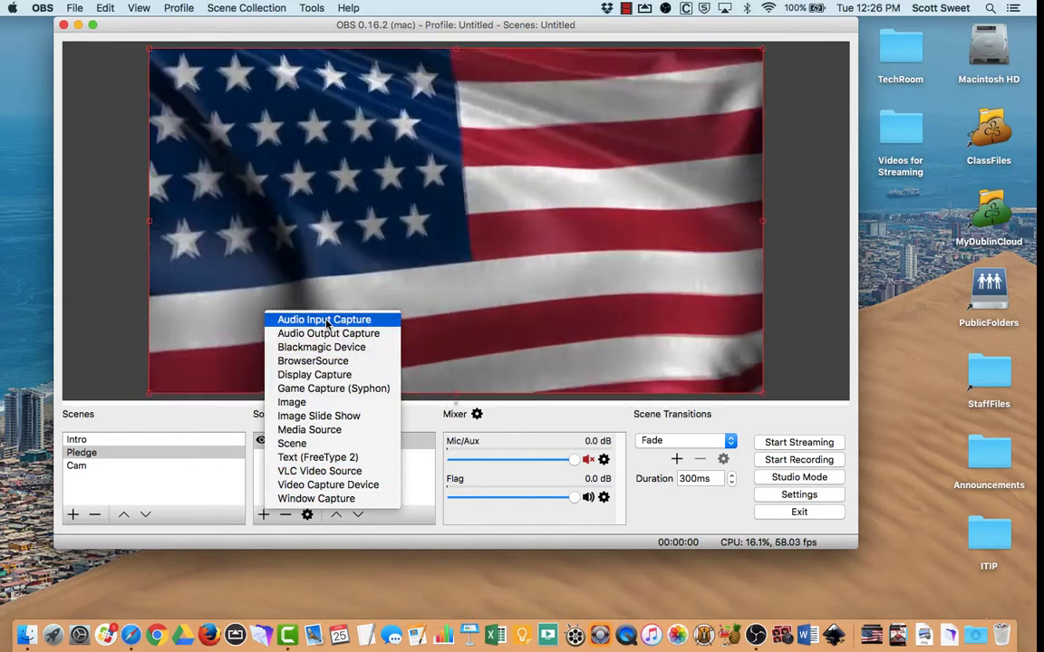
- Add the existing Snowball audio input capture to the Pledge scene
left_click(327, 322)
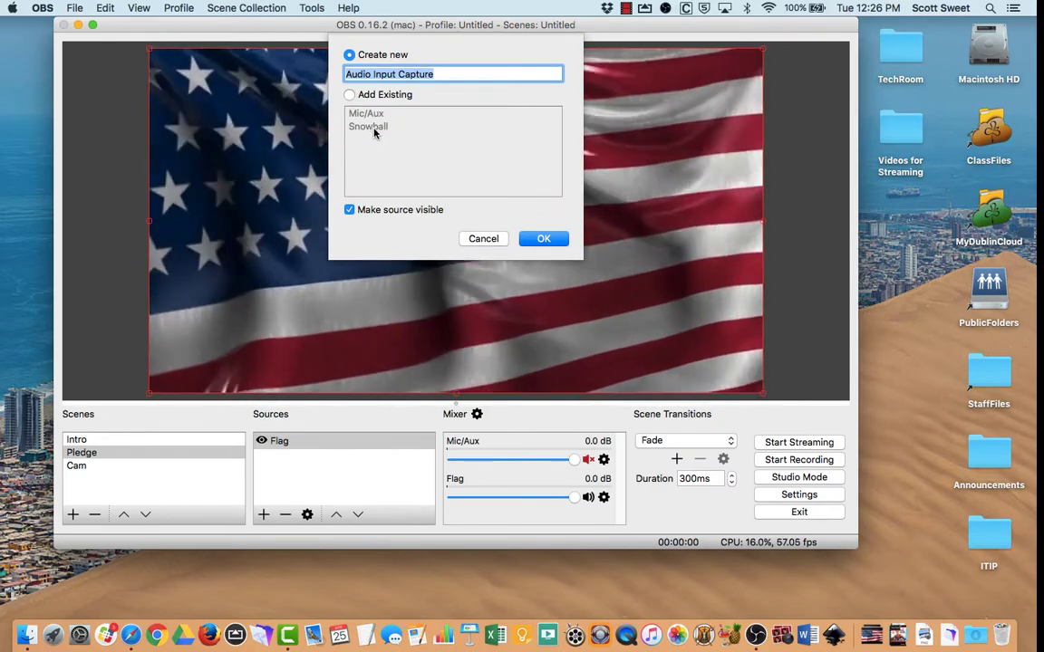
left_click(381, 96)
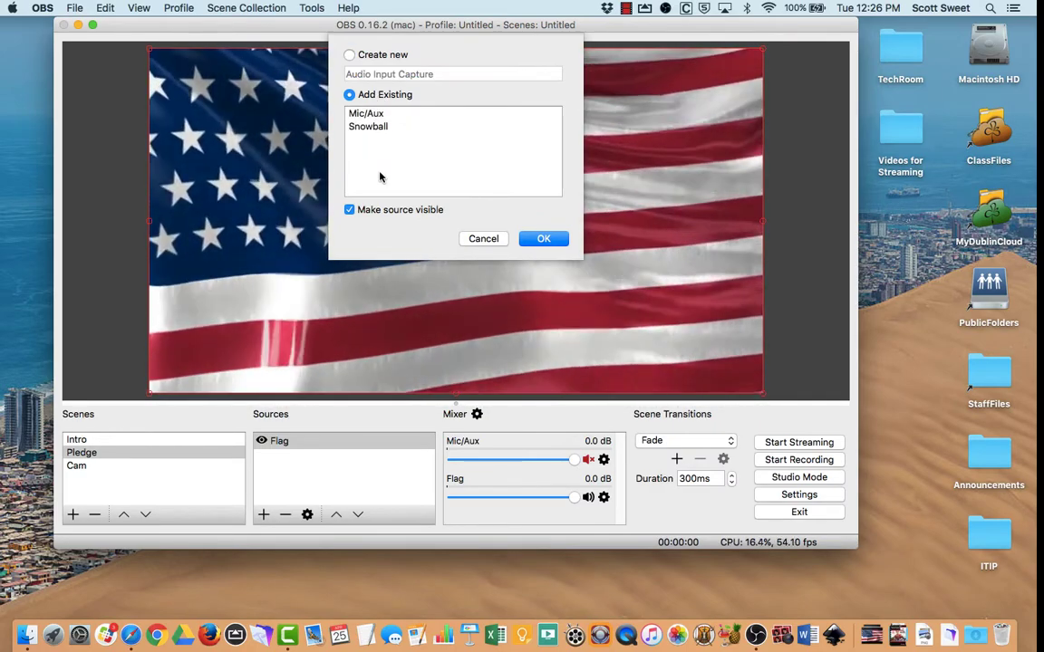
left_click(380, 126)
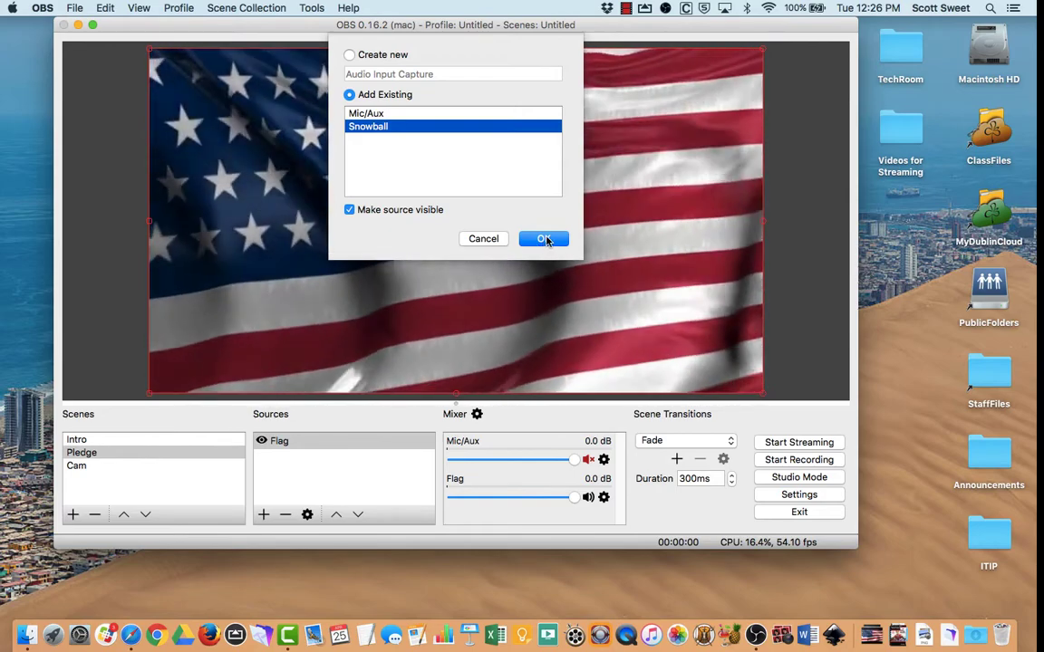
left_click(544, 239)
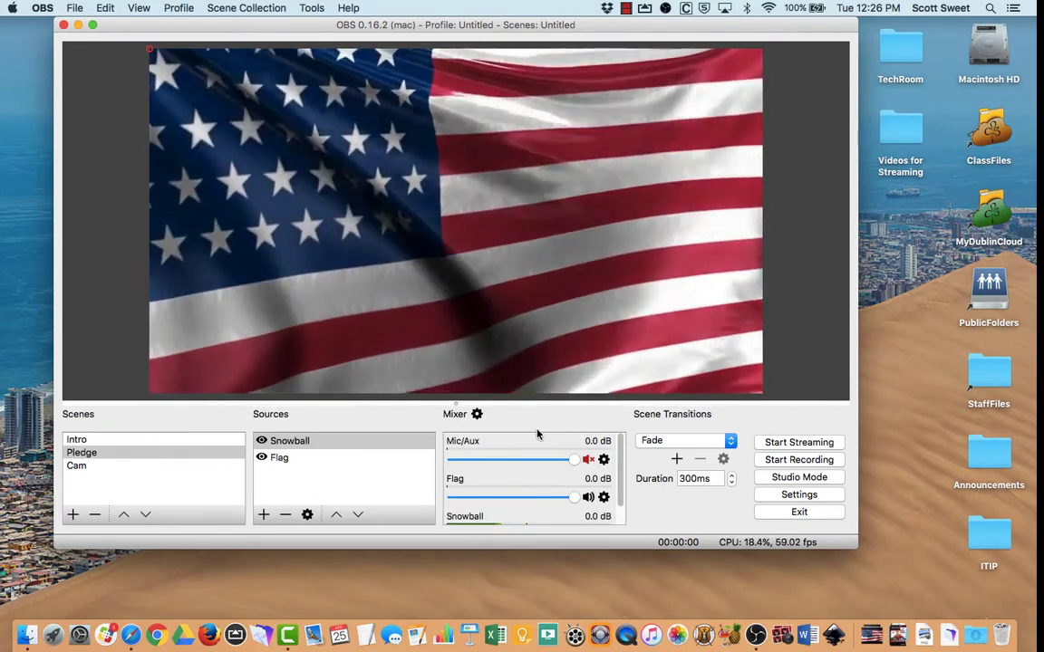
scroll(532, 490, "down", 2)
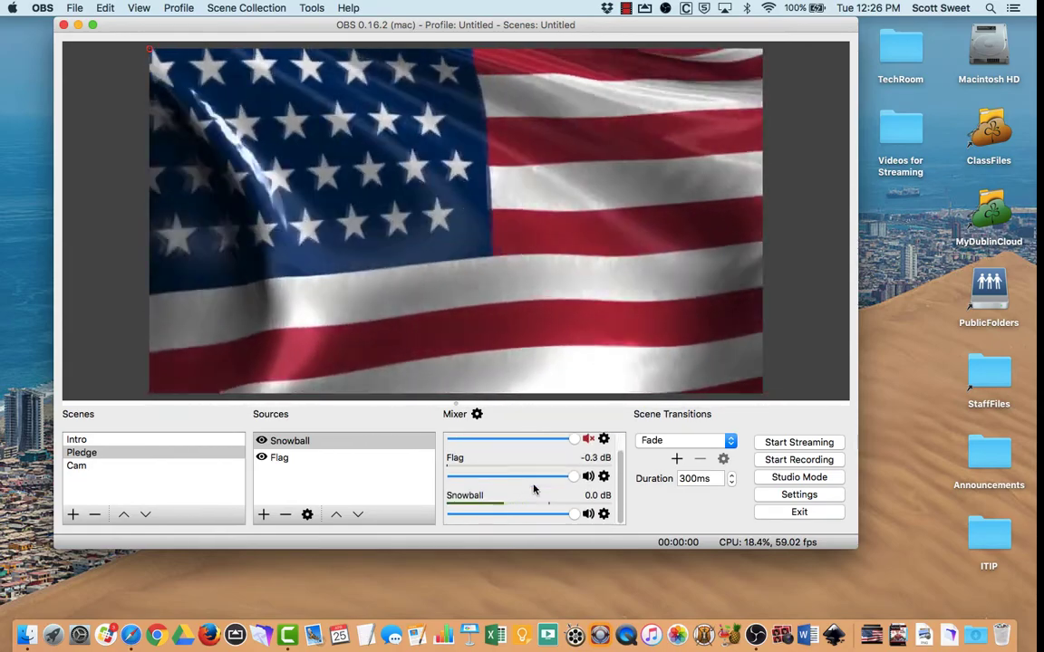